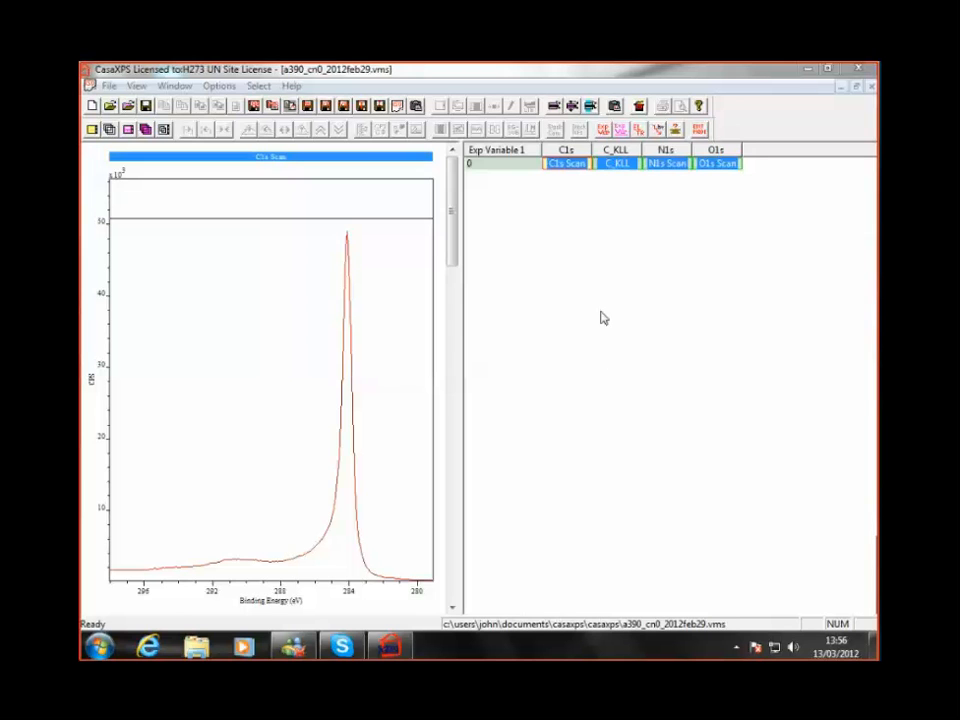
- Display the C_KLL spectrum on its own
left_click(616, 172)
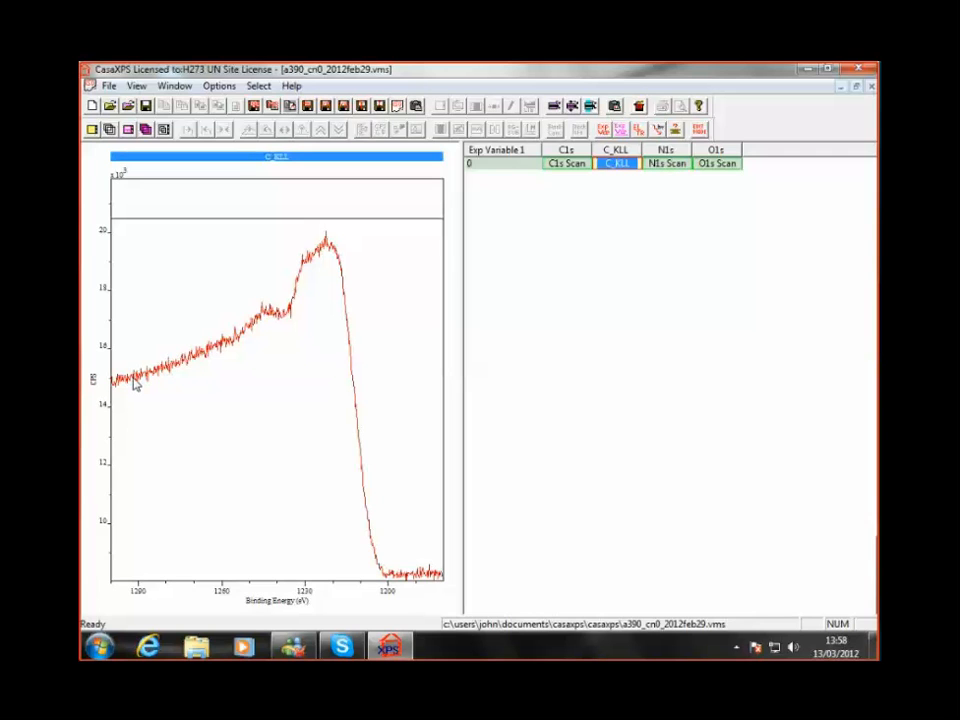
left_click(207, 291)
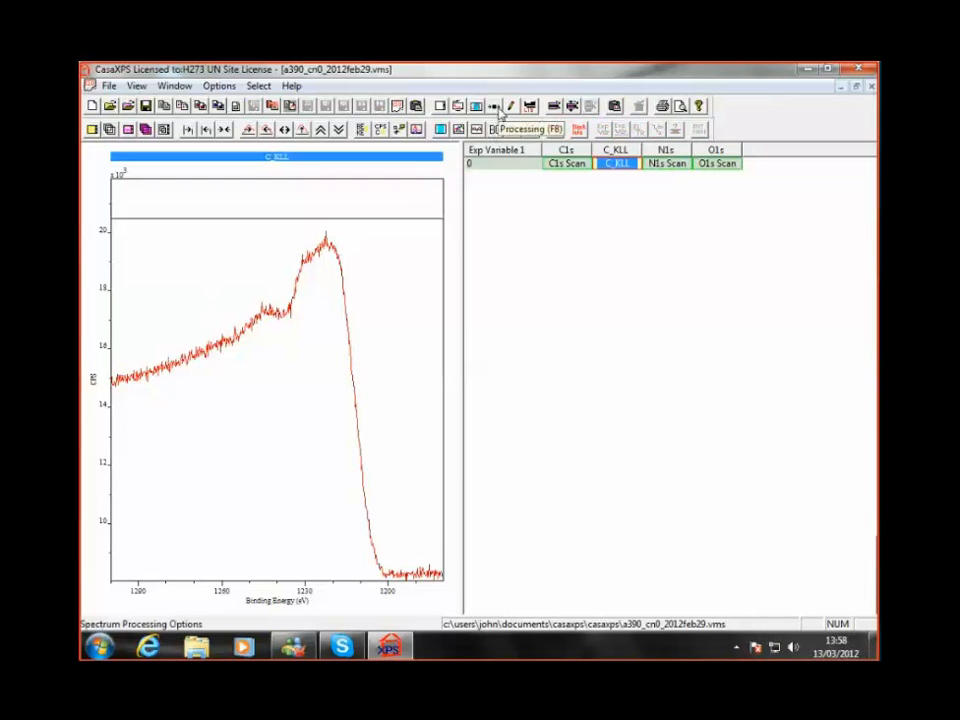
- Differentiate the C_KLL spectrum using the SG Quadratic method with a smoothing width of 5
left_click(498, 109)
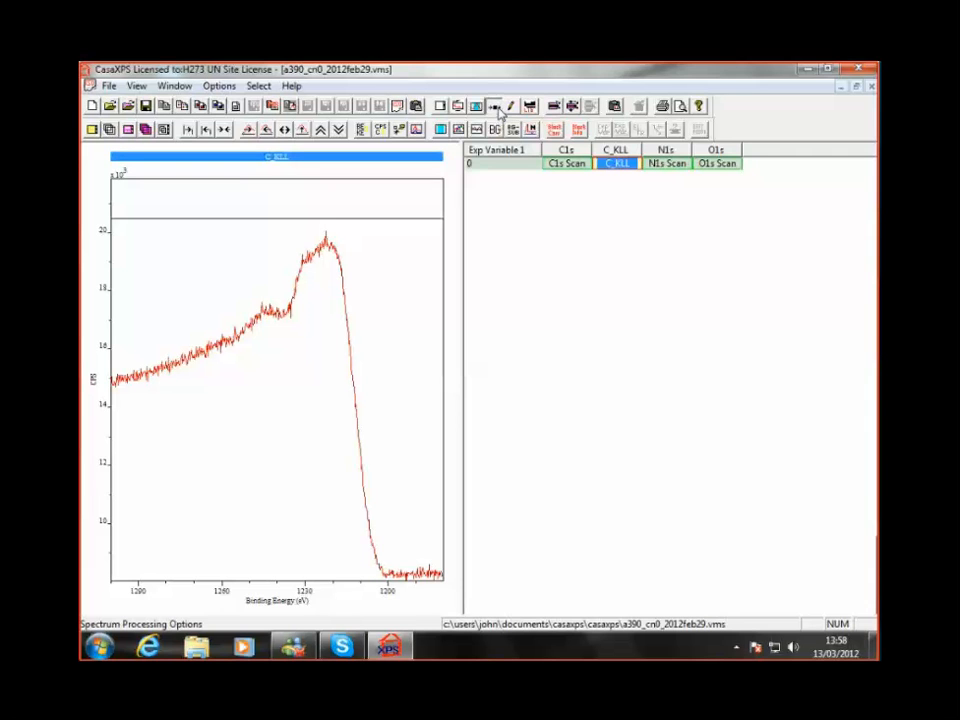
left_click_drag(649, 221, 656, 229)
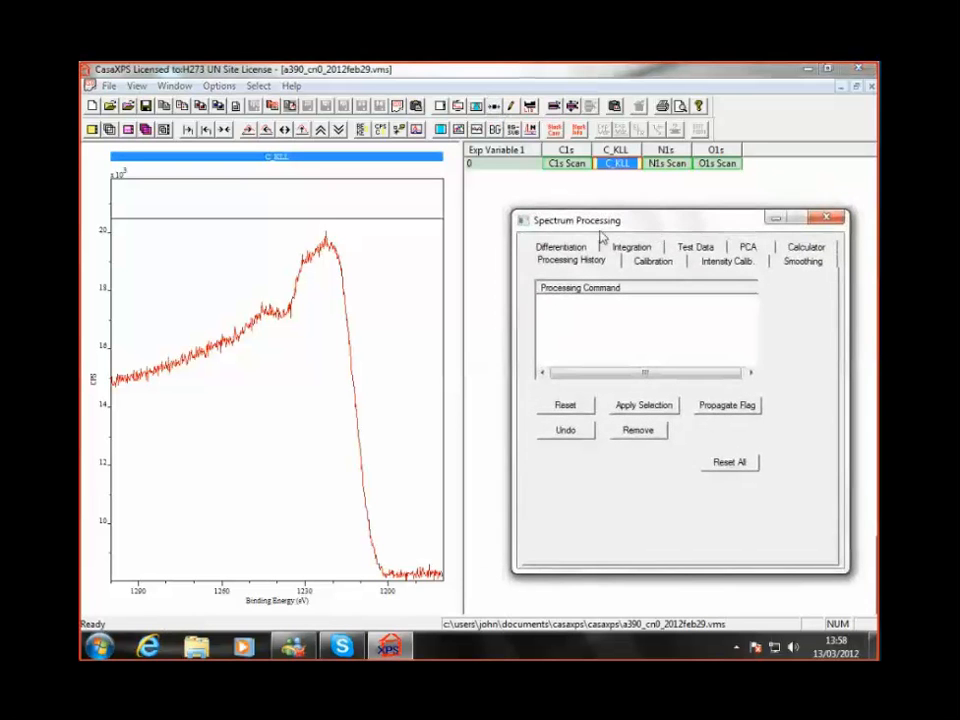
left_click(561, 248)
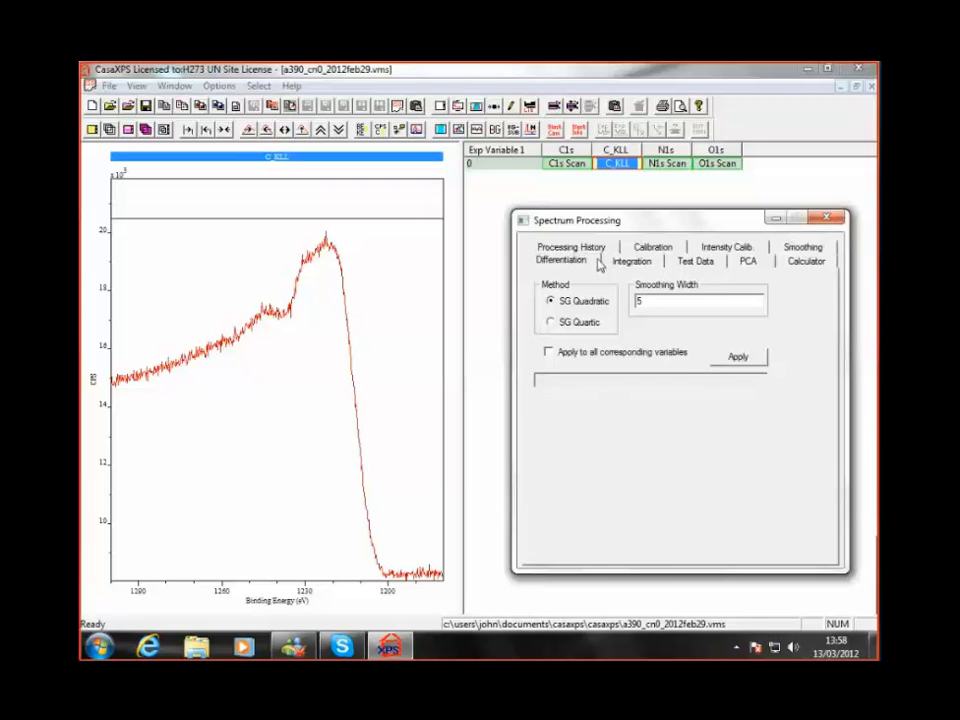
left_click(737, 358)
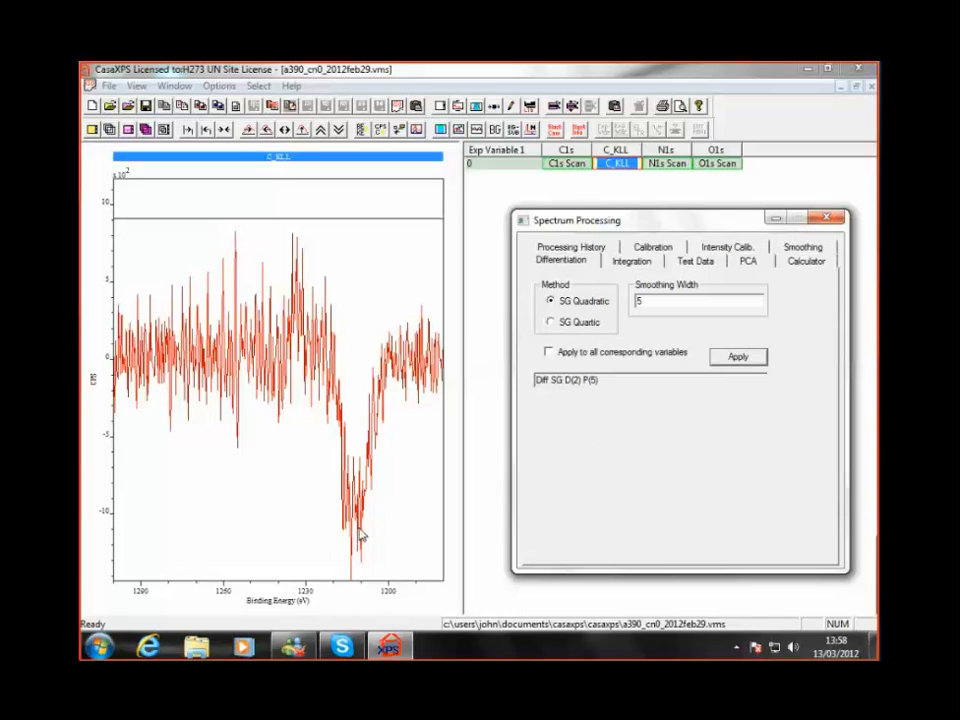
- Undo the differentiation of the C_KLL spectrum in its processing history
left_click(571, 248)
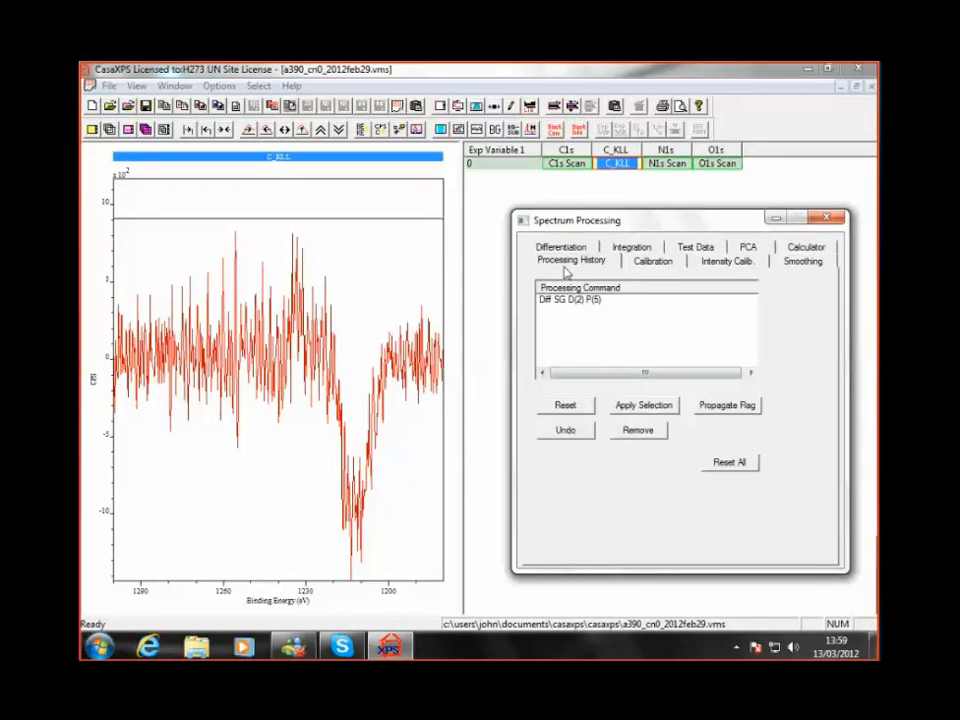
left_click(566, 431)
left_click(567, 431)
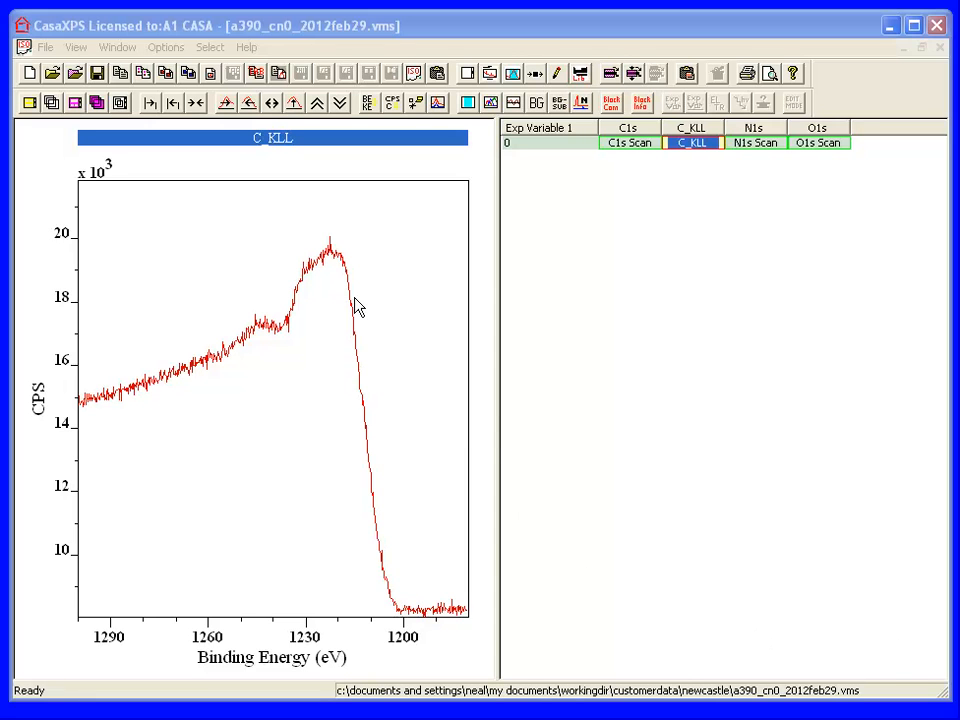
- Differentiate the original C_KLL data directly with SG Quadratic and smoothing width 5
left_click(362, 266)
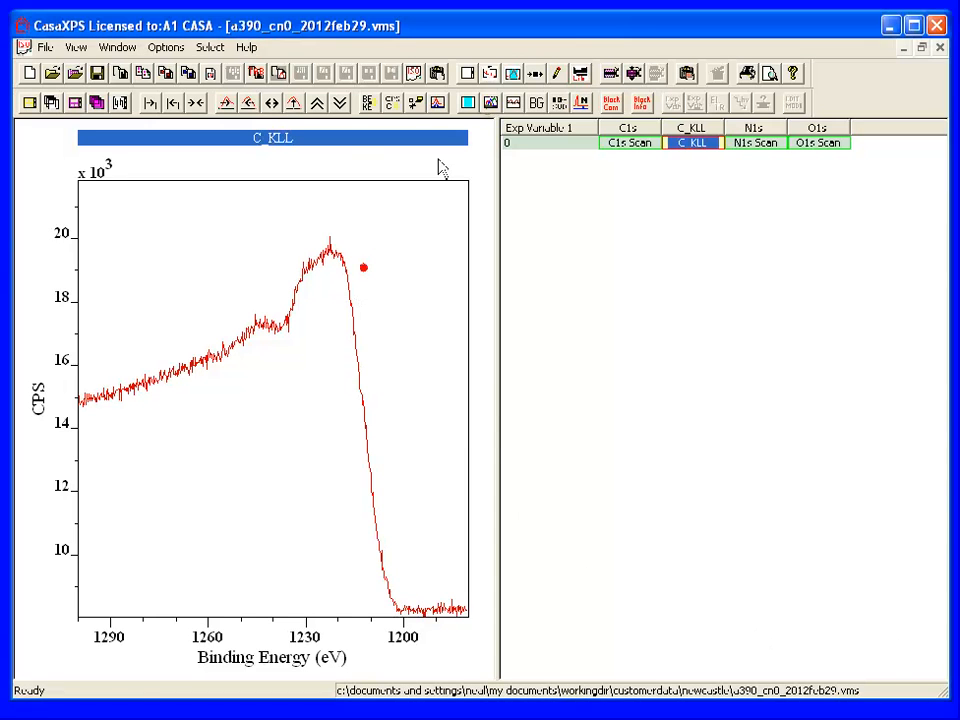
left_click(533, 80)
left_click_drag(446, 146, 697, 233)
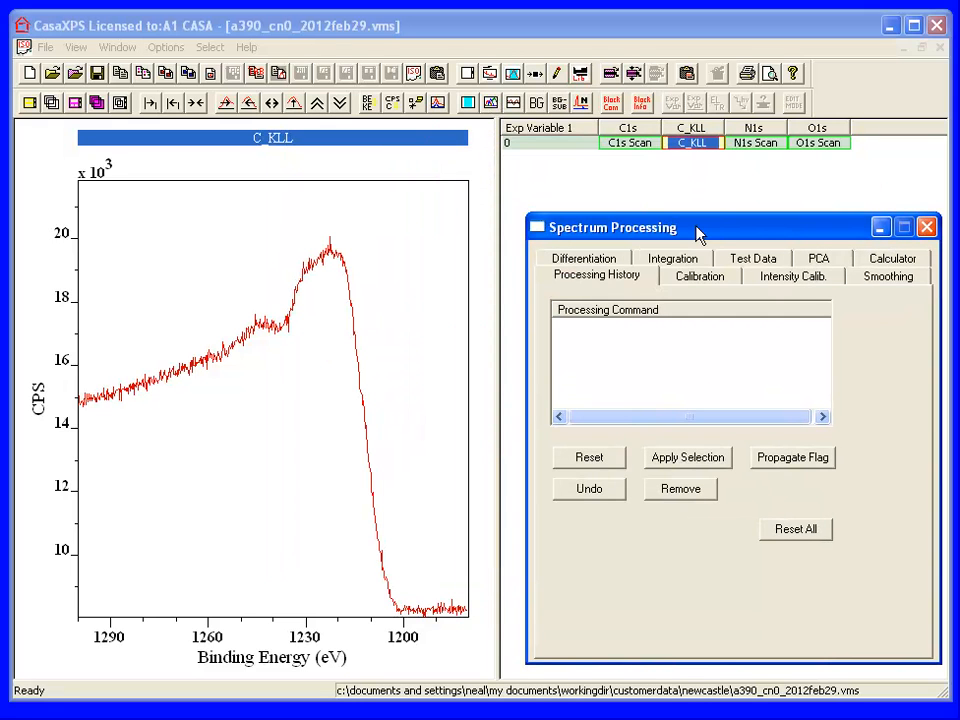
left_click(610, 261)
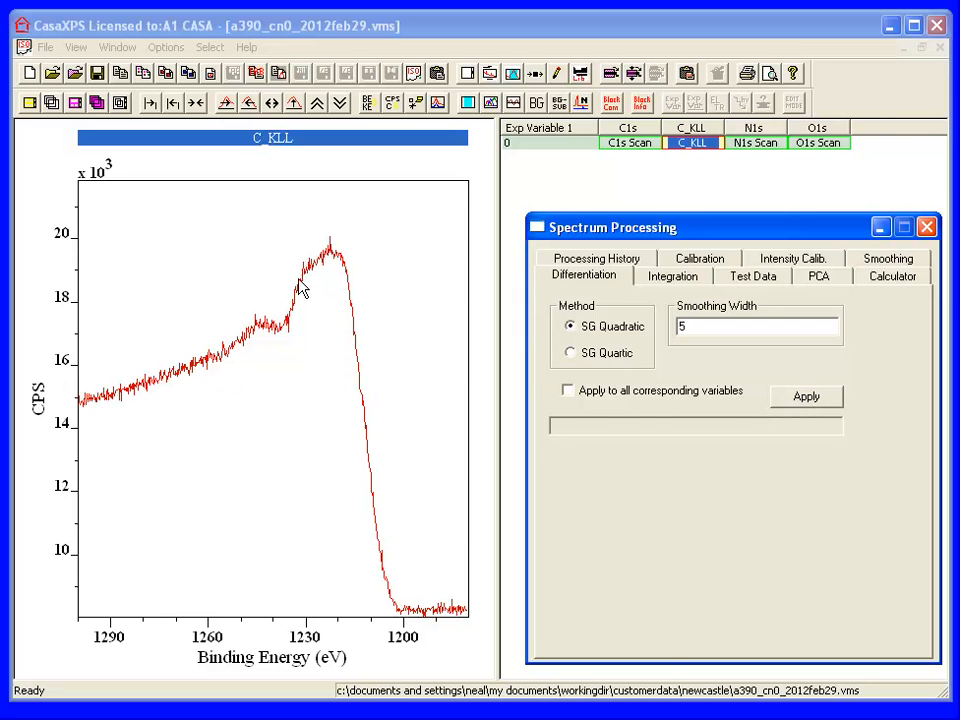
left_click(772, 396)
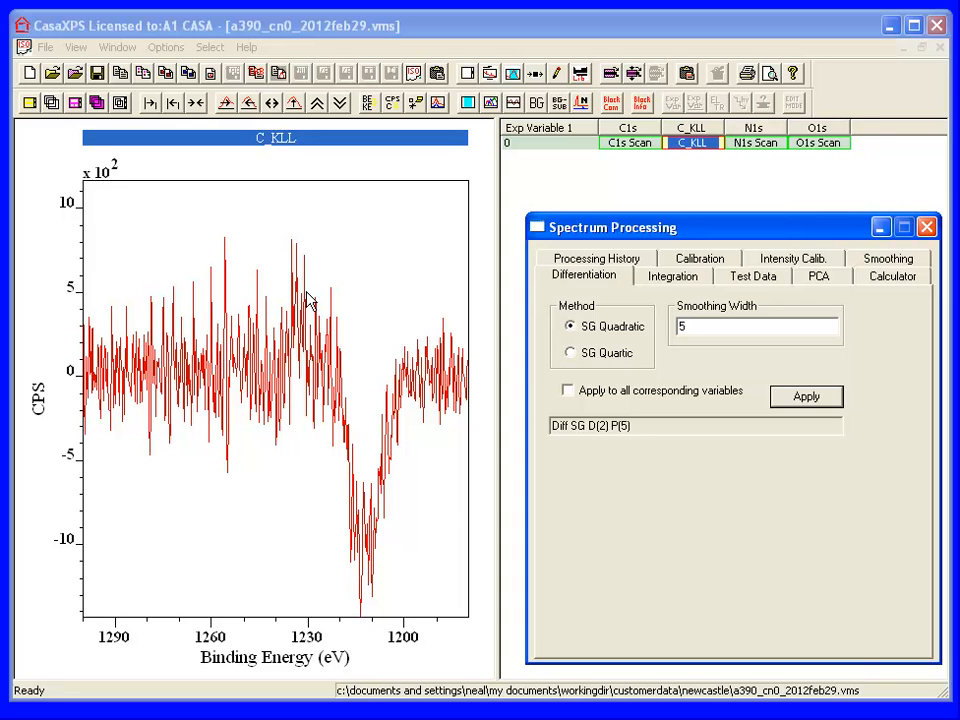
- Undo the SG Quadratic differentiation to restore the original C_KLL data
left_click(619, 254)
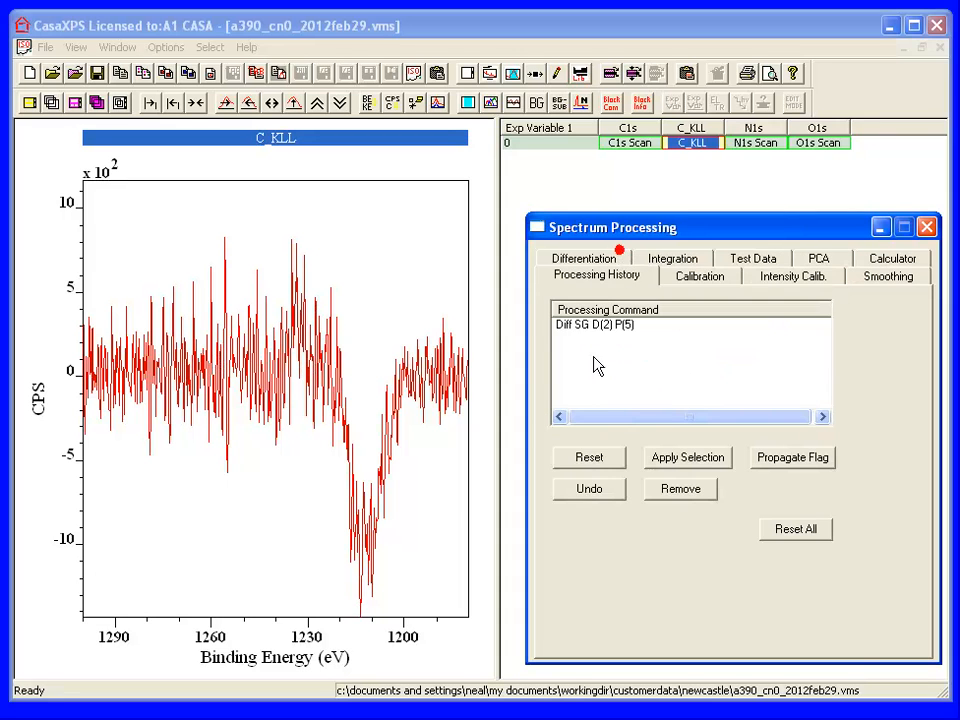
left_click(588, 488)
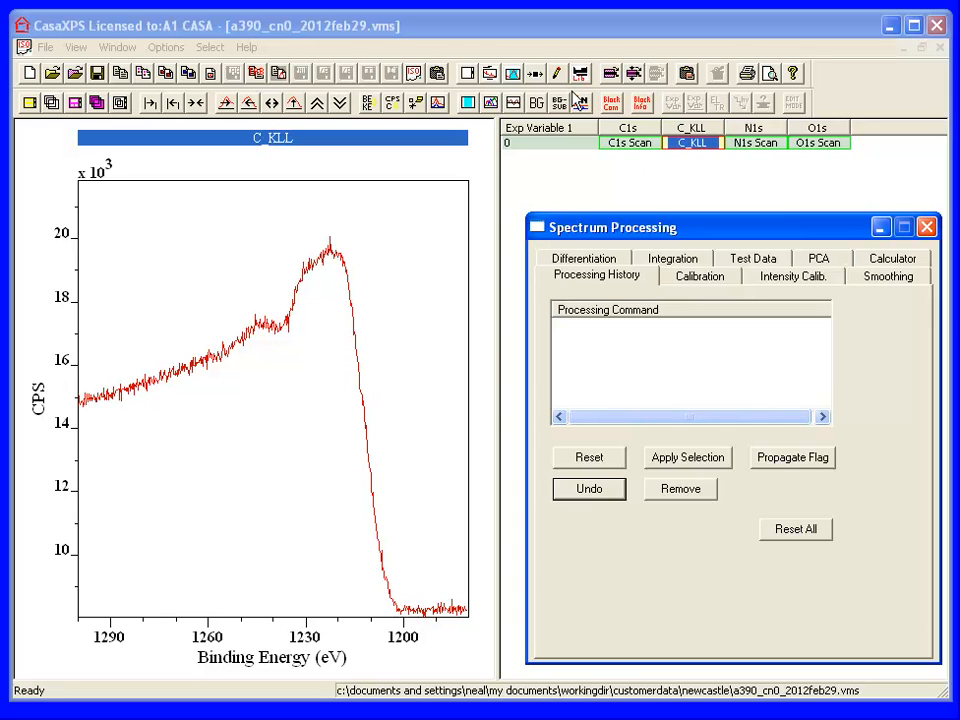
- Create a quantification region with a Shirley background on C_KLL and limit it to about 1257 to 1198 eV
left_click(511, 76)
left_click_drag(500, 122, 751, 208)
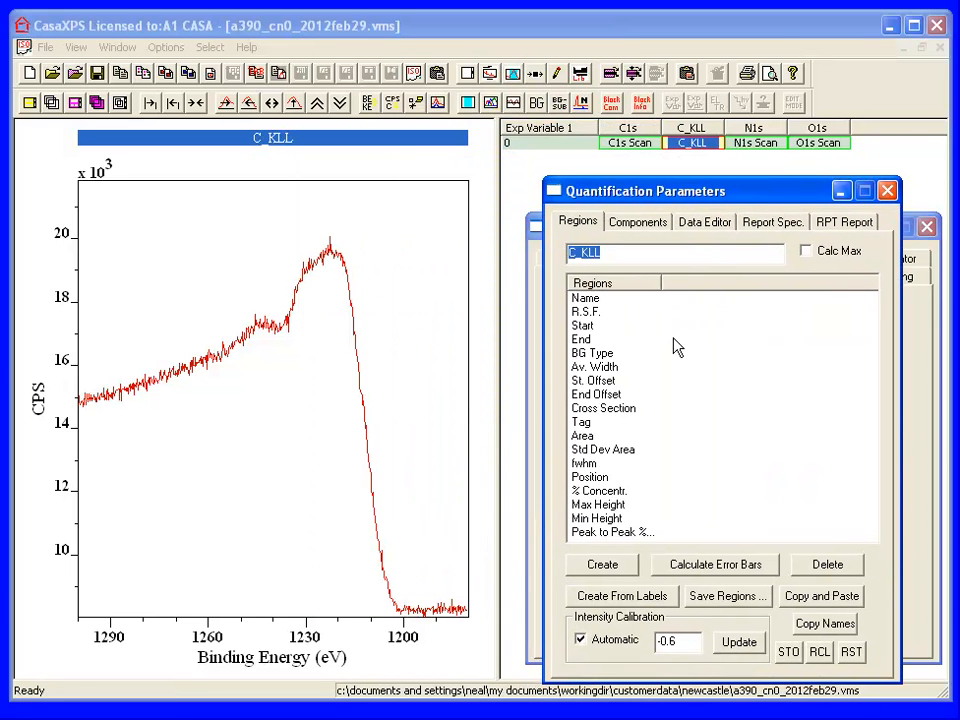
left_click(601, 566)
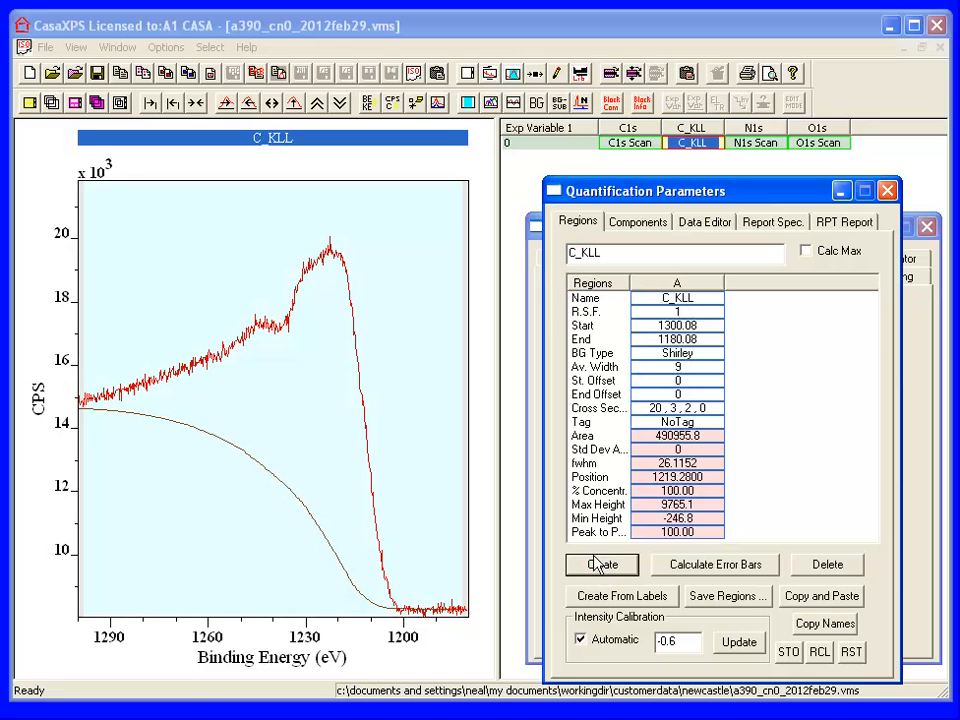
mouse_move(98, 363)
left_mouse_down()
mouse_move(137, 334)
mouse_move(216, 331)
left_mouse_up()
left_click_drag(444, 451, 411, 450)
- Create two GL(30) synthetic components in the C_KLL region and place them at about 1243 eV and 1233 eV
left_click(615, 229)
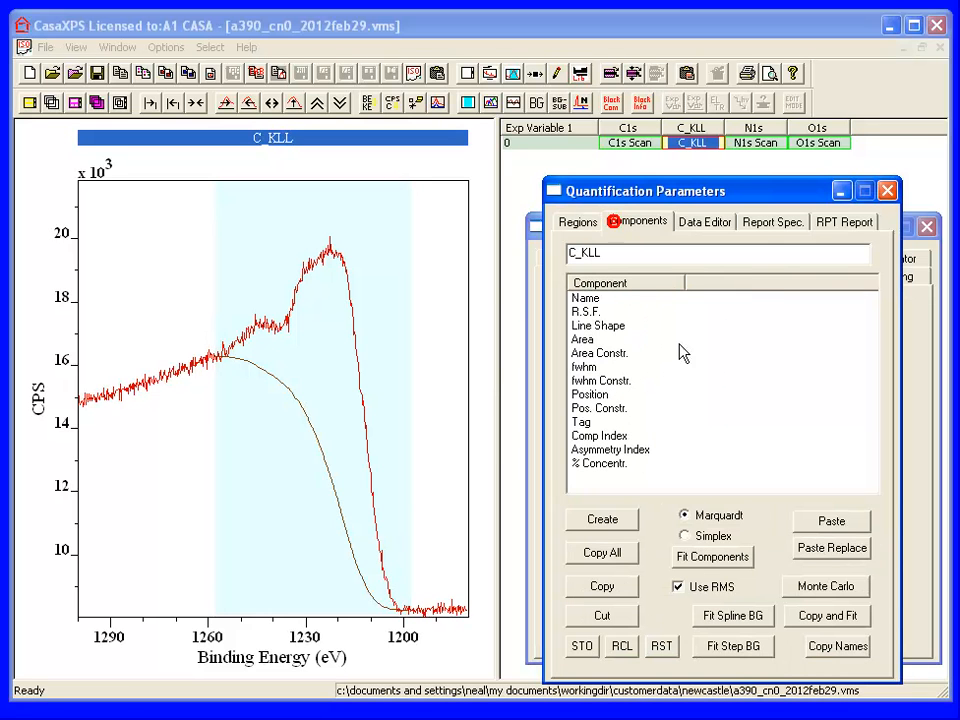
left_click(603, 520)
left_click_drag(334, 260, 260, 318)
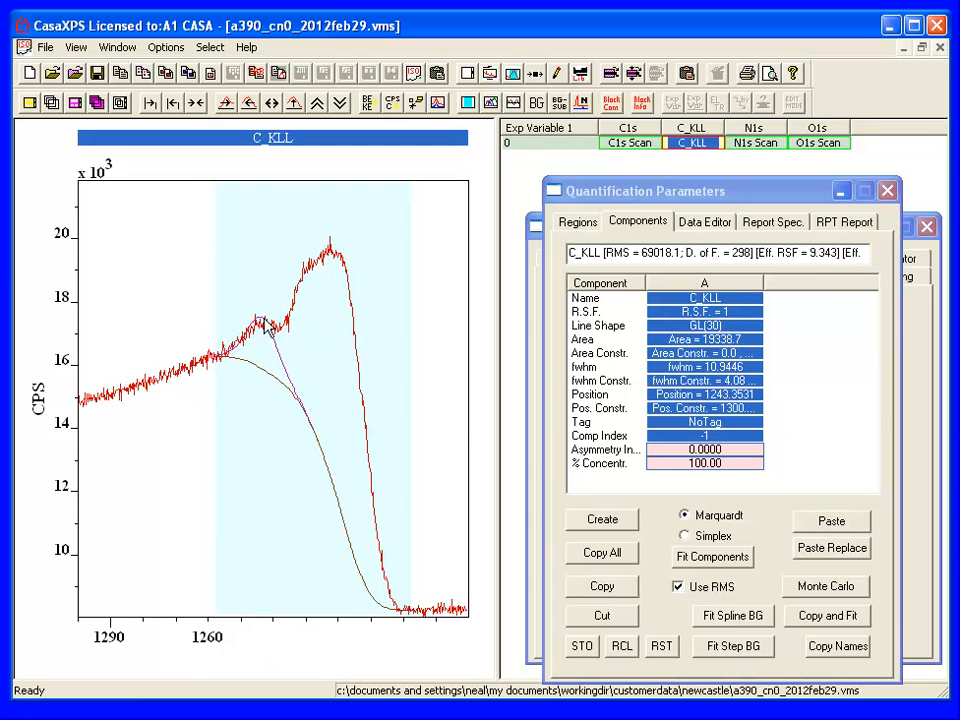
left_click(587, 522)
left_click_drag(326, 258, 305, 352)
- Add three more GL(30) components to the C_KLL model at about 1226, 1215 and 1219 eV
left_click(602, 519)
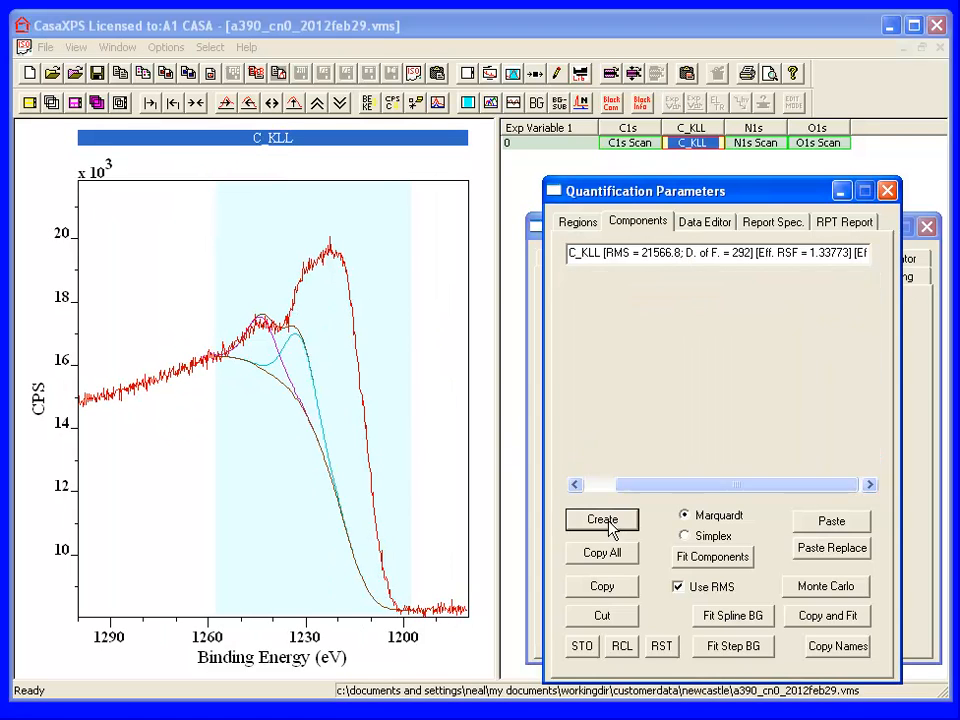
left_click_drag(355, 292, 317, 275)
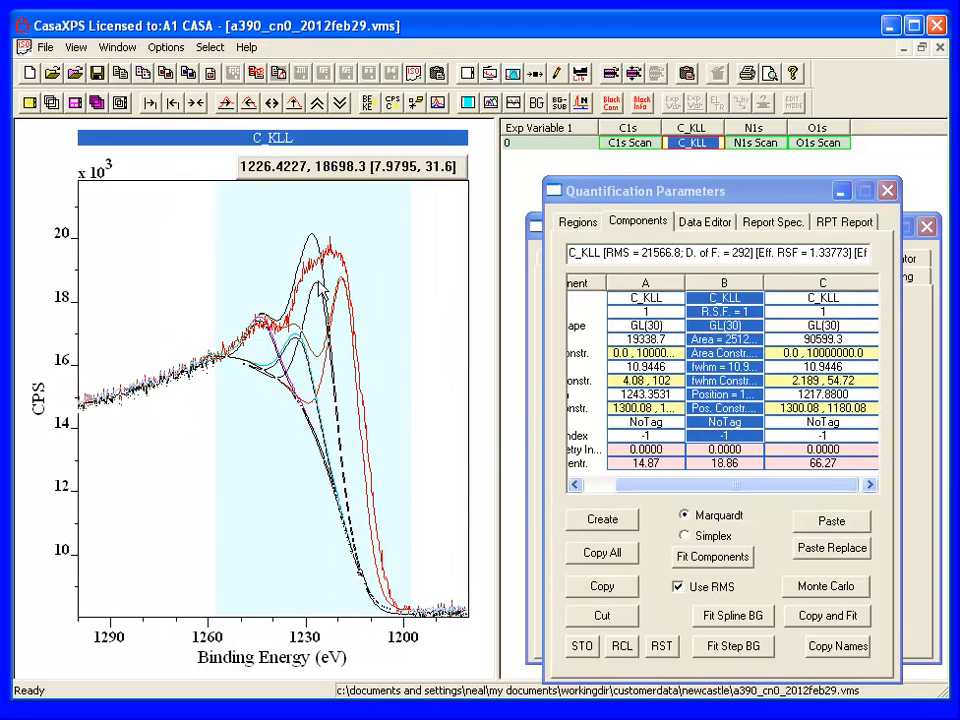
left_click(604, 521)
left_click_drag(400, 368, 349, 362)
left_click_drag(317, 283, 317, 312)
left_click(604, 521)
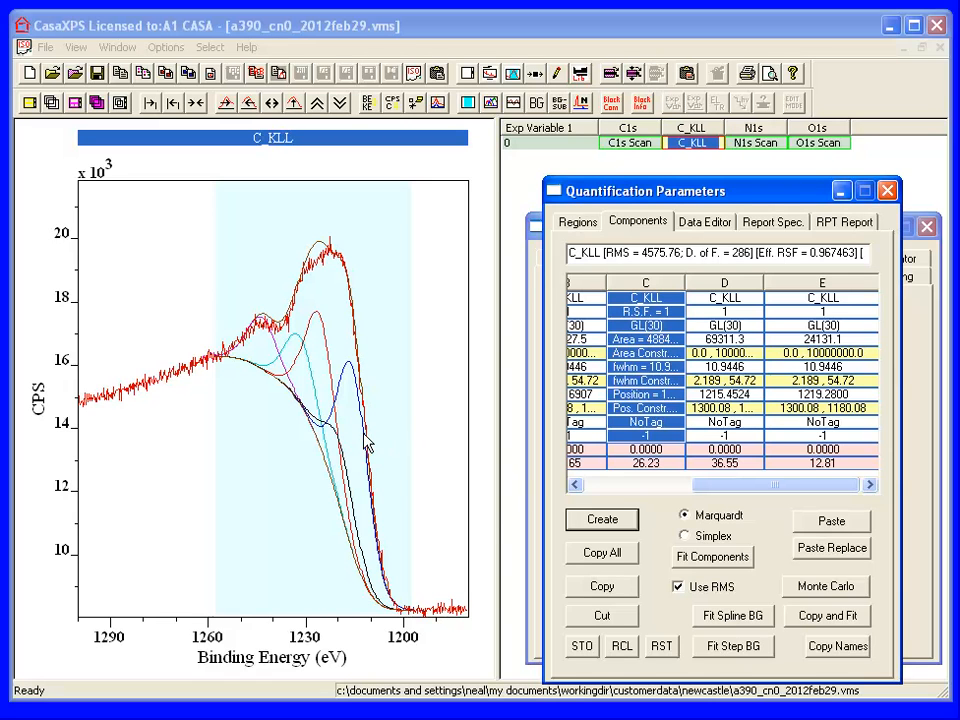
- Fit the five components to the C_KLL data with the Marquardt method and inspect the envelope around the peak maxima
left_click(703, 560)
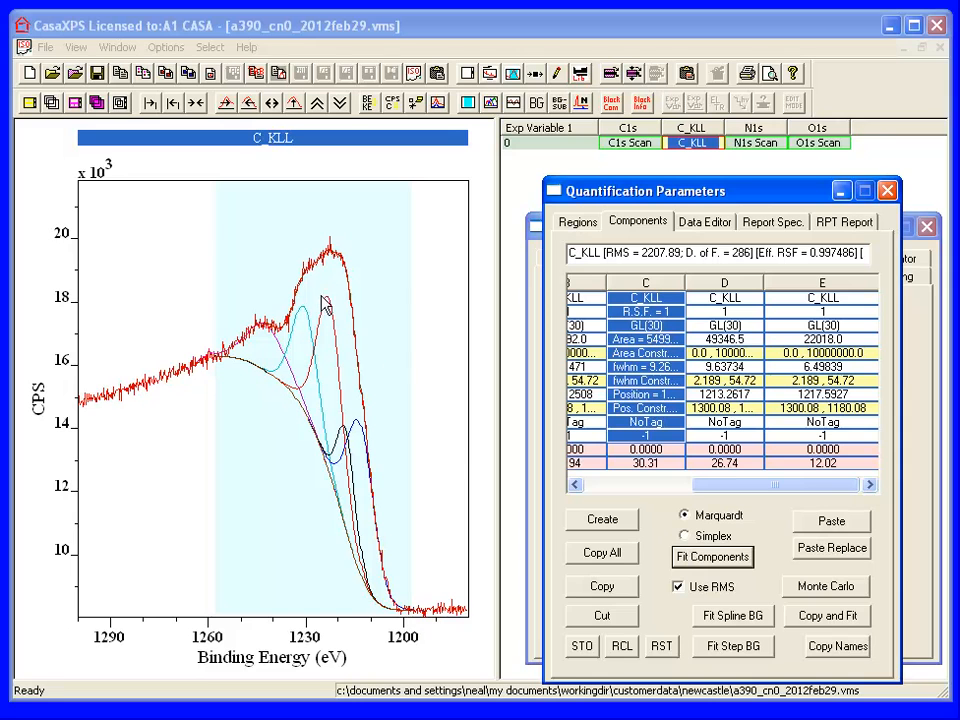
left_click_drag(186, 205, 420, 370)
left_click(398, 288)
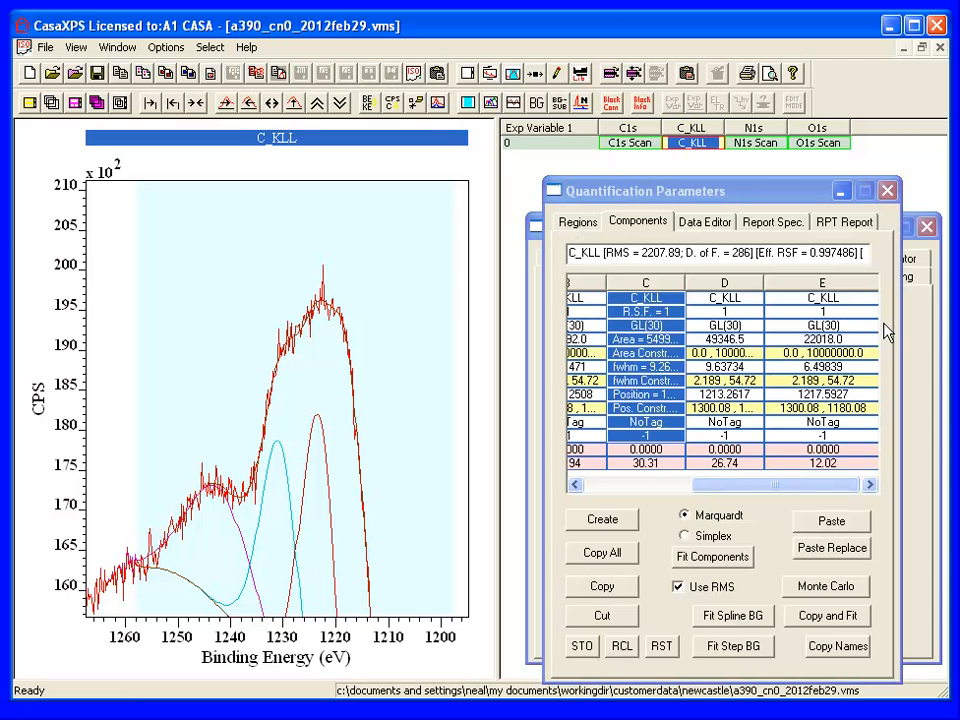
- Generate a differentiated spectrum from the synthetic envelope of the C_KLL peak model using Diff Synthetic Env
left_click(922, 330)
left_click(753, 258)
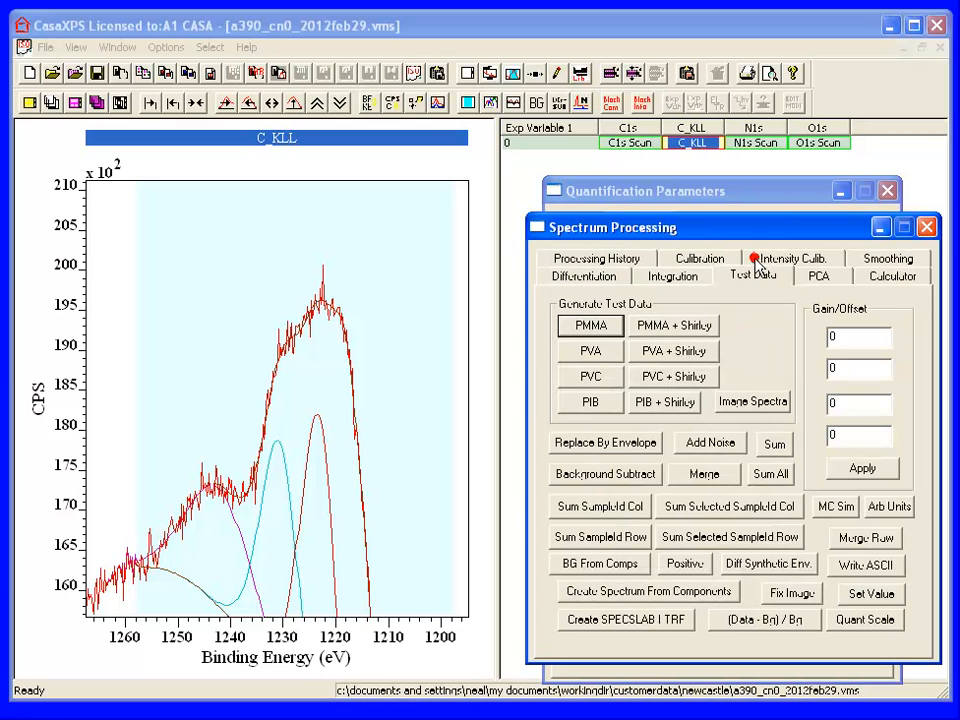
left_click_drag(735, 244, 731, 206)
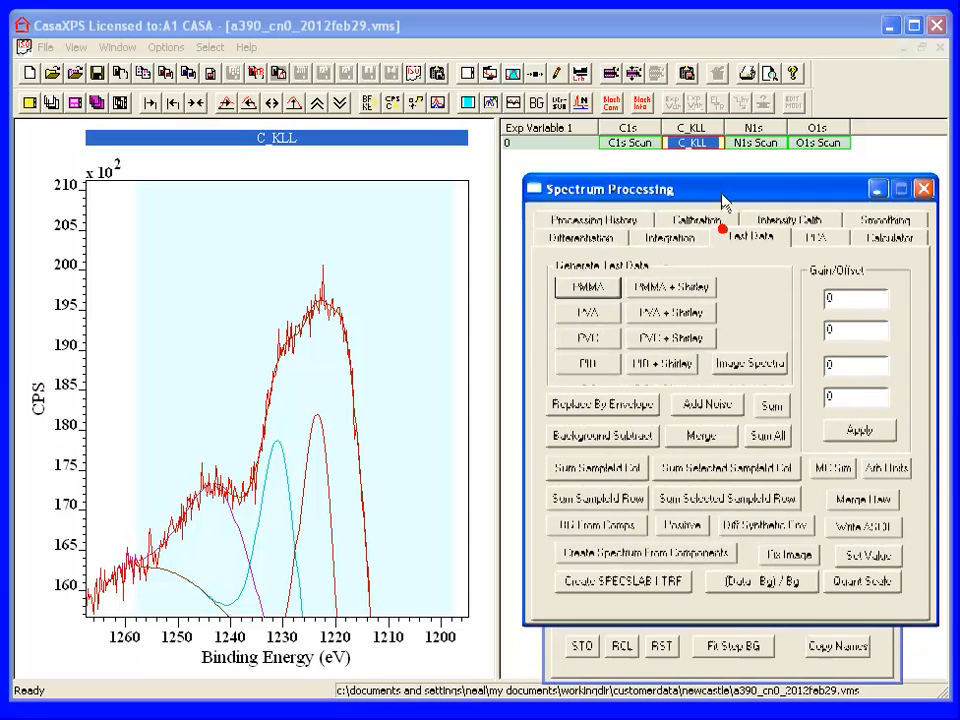
left_click(760, 530)
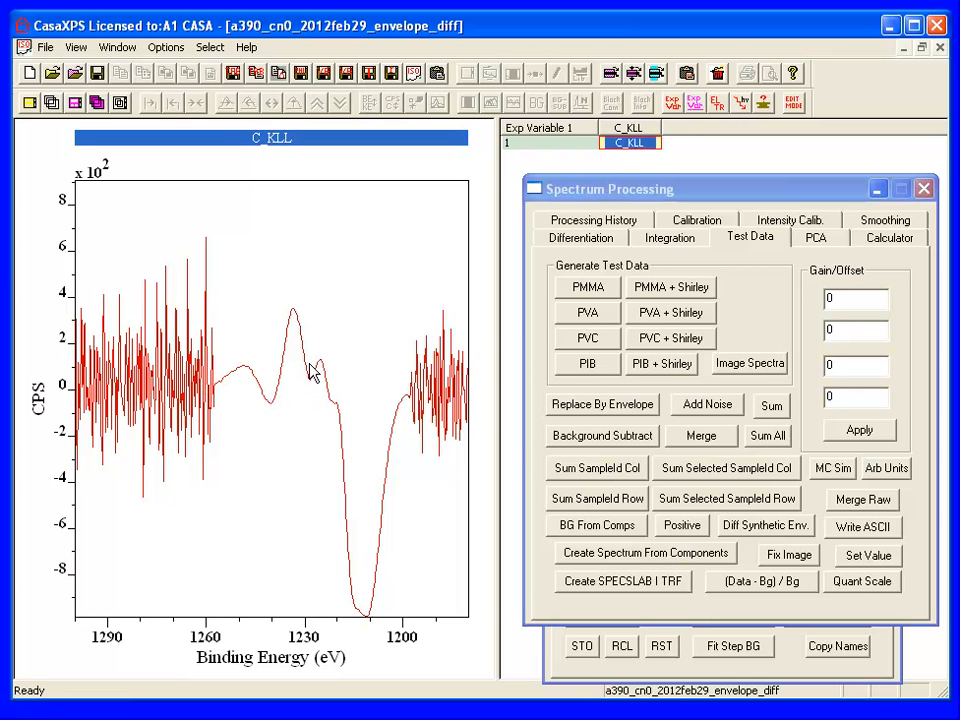
- Compare the full fitted C_KLL peak model in a390_cn0_2012feb29.vms with the differentiated spectrum in the envelope_diff file
left_click(118, 48)
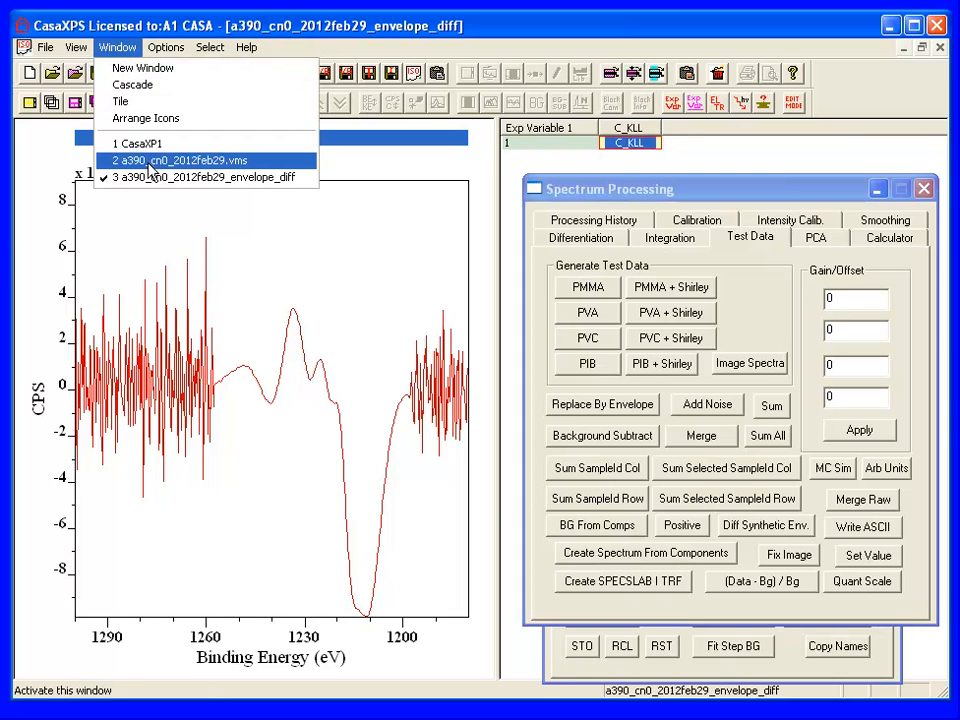
left_click(153, 160)
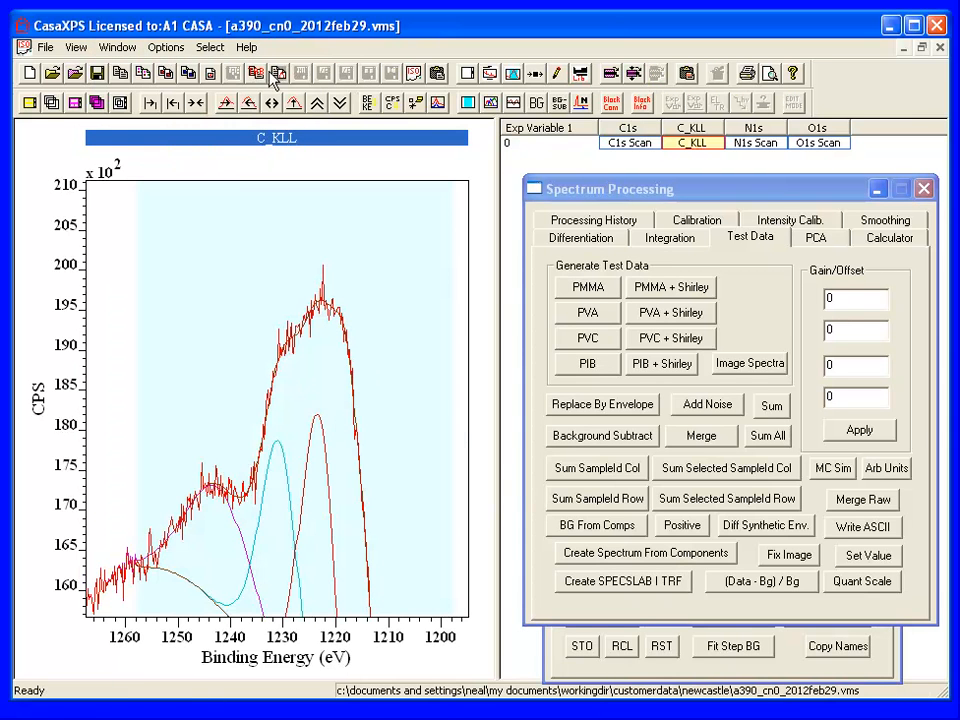
left_click(292, 105)
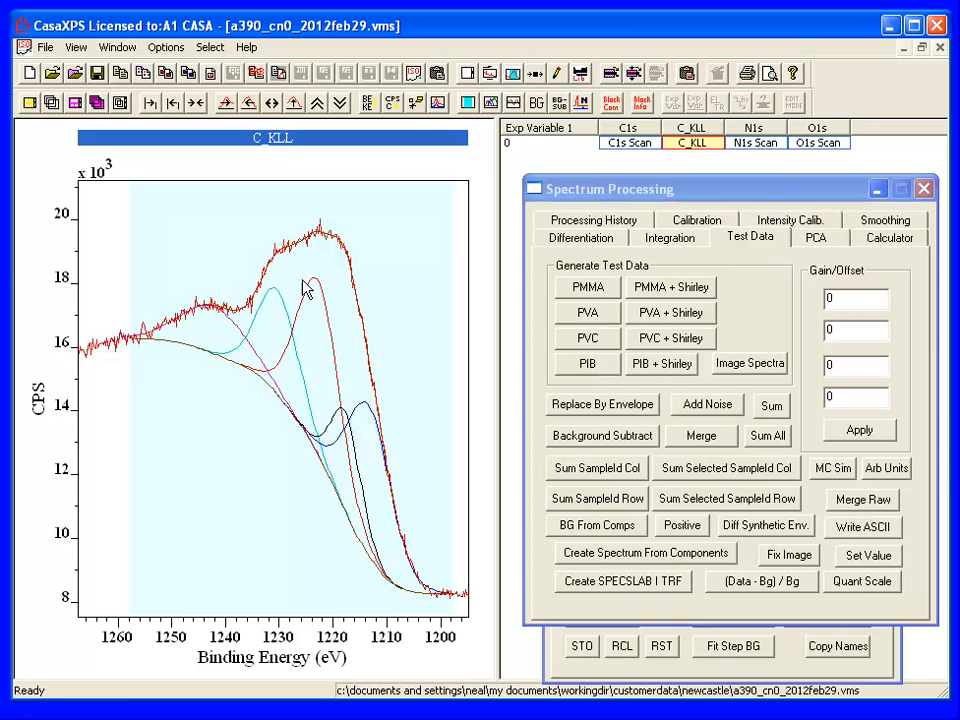
left_click(117, 47)
left_click(140, 176)
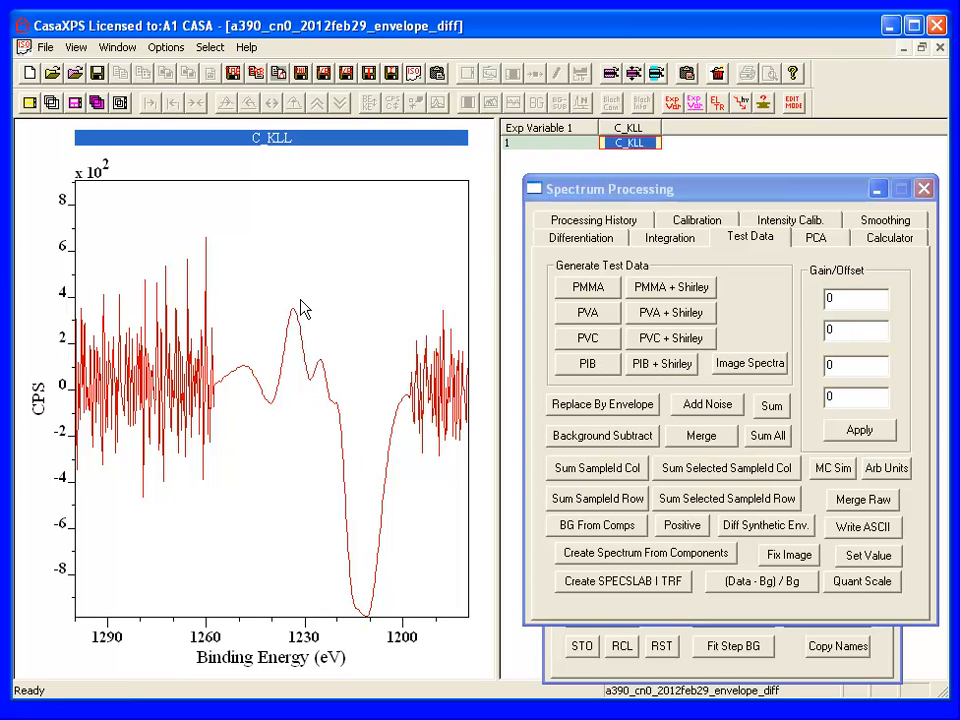
- Mark out the separation between the maximum and minimum of the differentiated C_KLL curve
left_click_drag(293, 311, 370, 623)
left_click(266, 249)
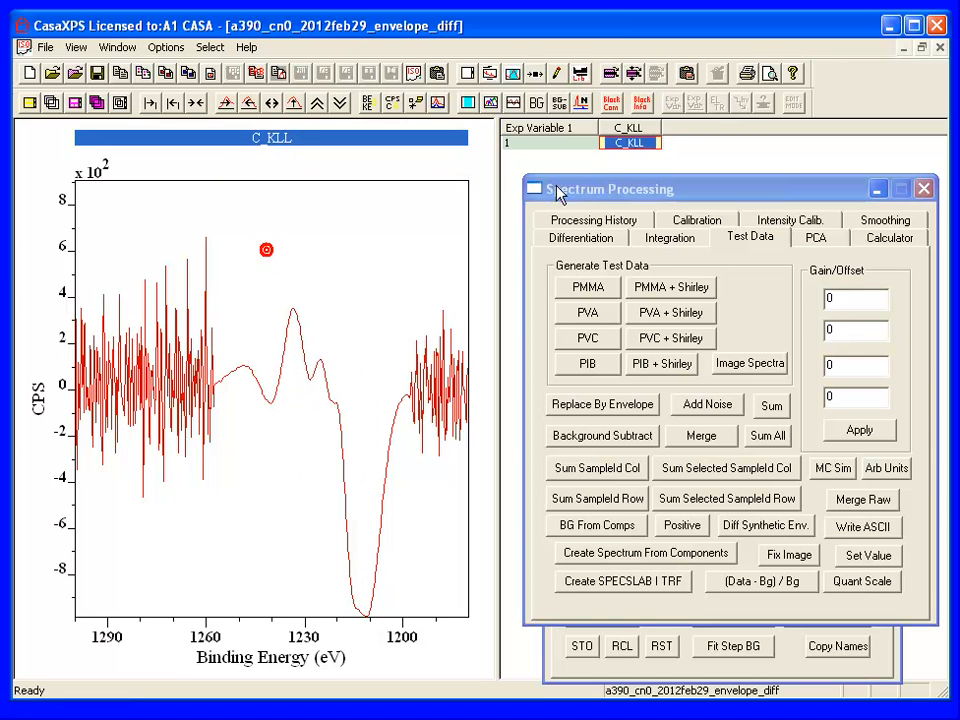
- Create a quantification region on the differentiated C_KLL spectrum and limit it to about 1242.5 to 1199.3 eV
left_click(552, 636)
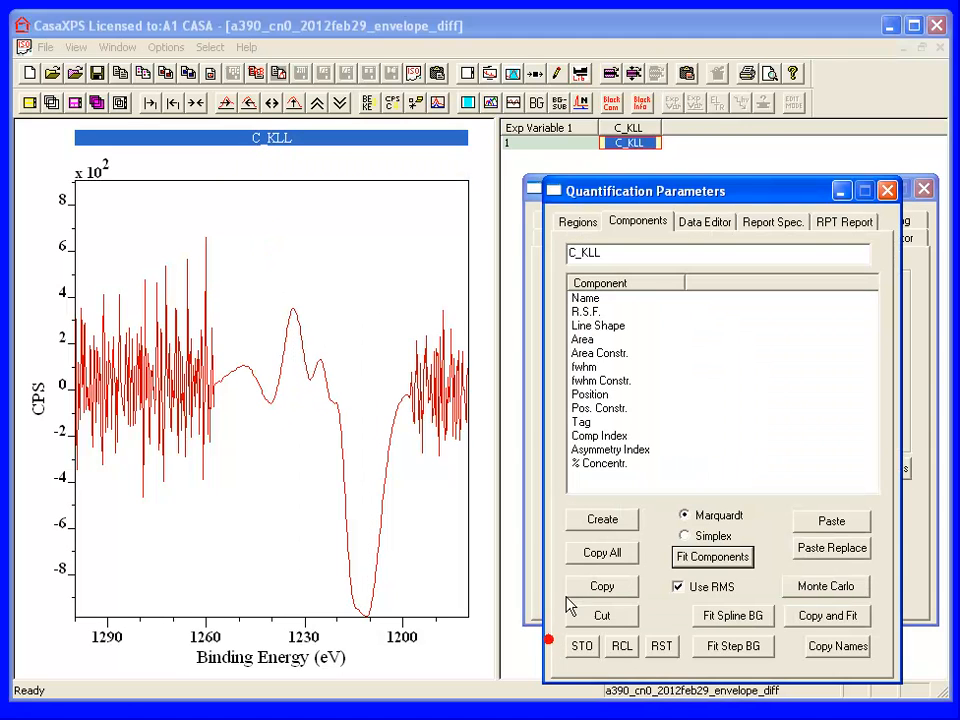
left_click_drag(612, 200, 609, 184)
left_click(563, 208)
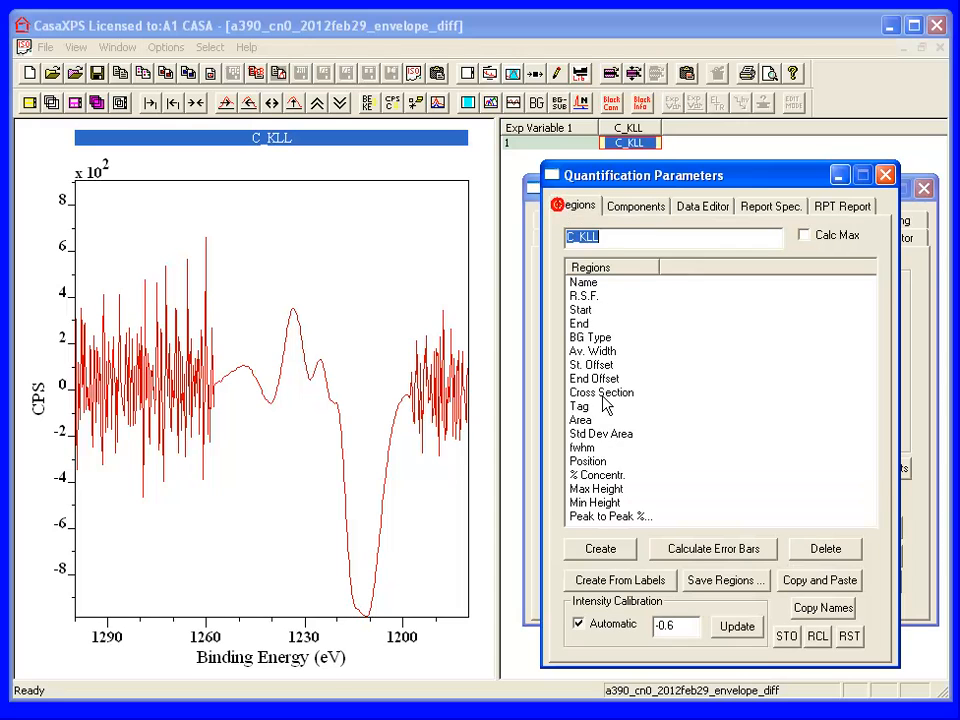
left_click(594, 551)
left_click_drag(88, 298, 266, 326)
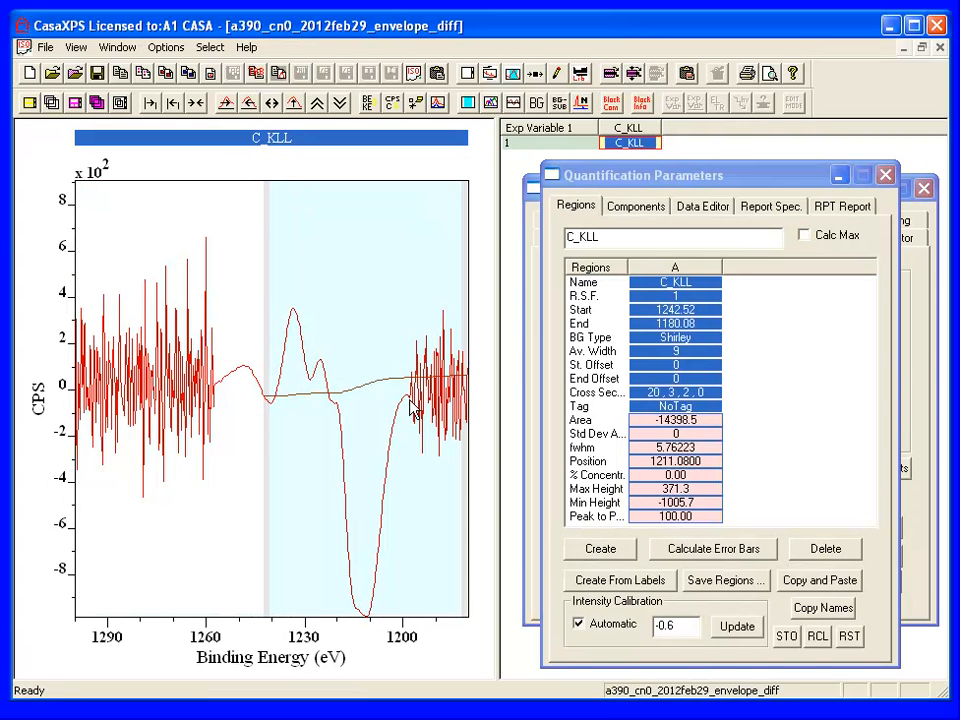
left_click_drag(464, 420, 404, 414)
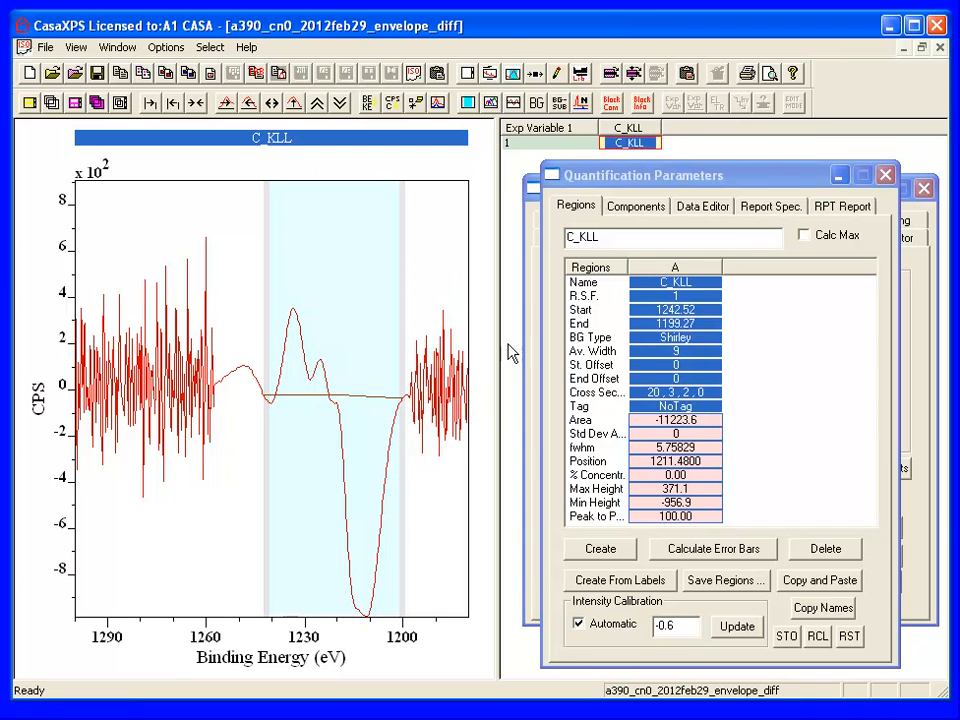
- Set the background type of the differentiated C_KLL region to sp2sp3
left_click(680, 337)
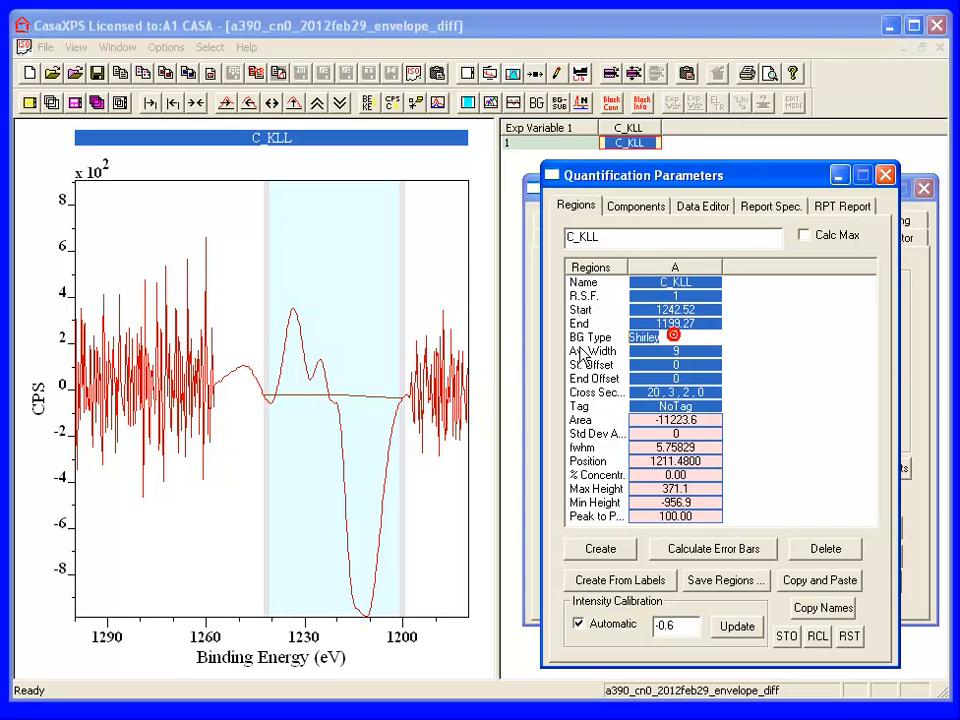
type("sp2sp3")
key("Return")
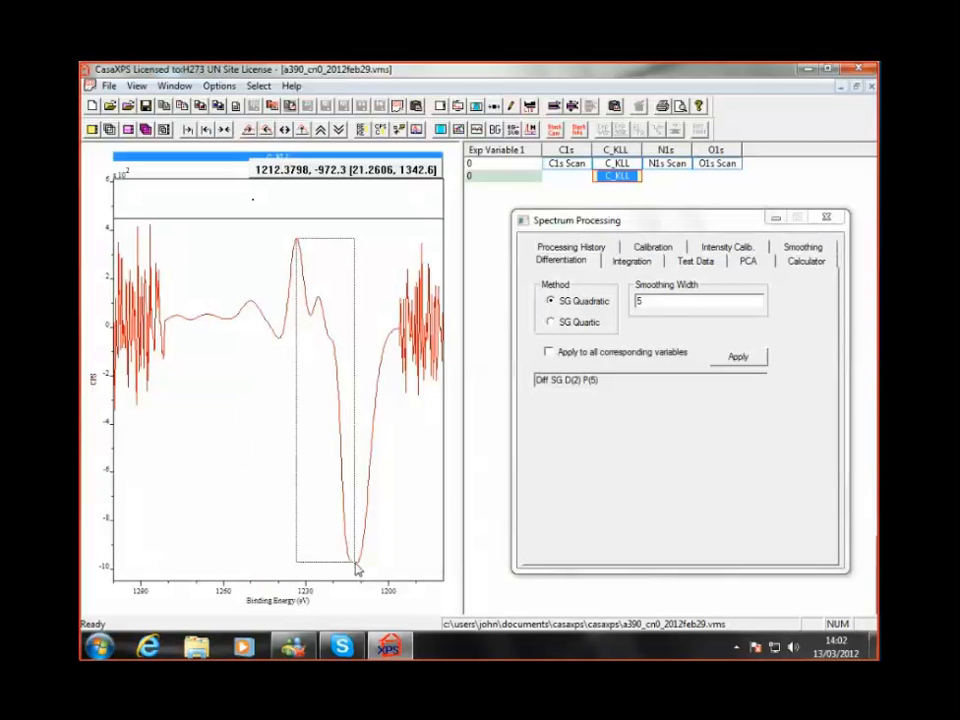
- Measure the energy separation between the maximum and minimum of the differentiated C_KLL spectrum with a box
left_click_drag(357, 569, 357, 569)
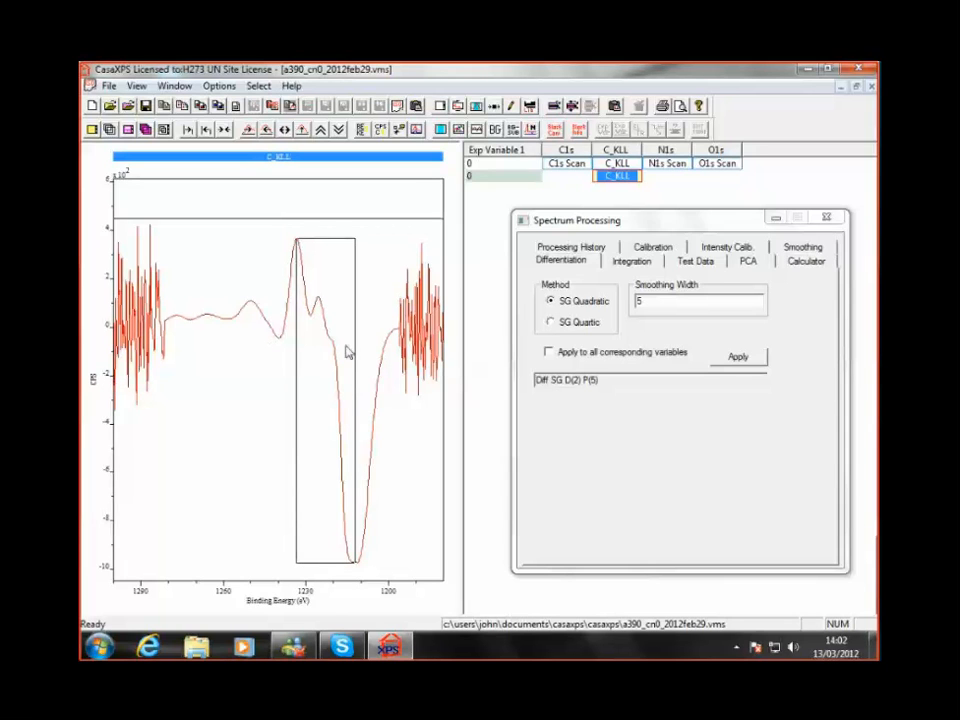
left_click_drag(297, 245, 358, 570)
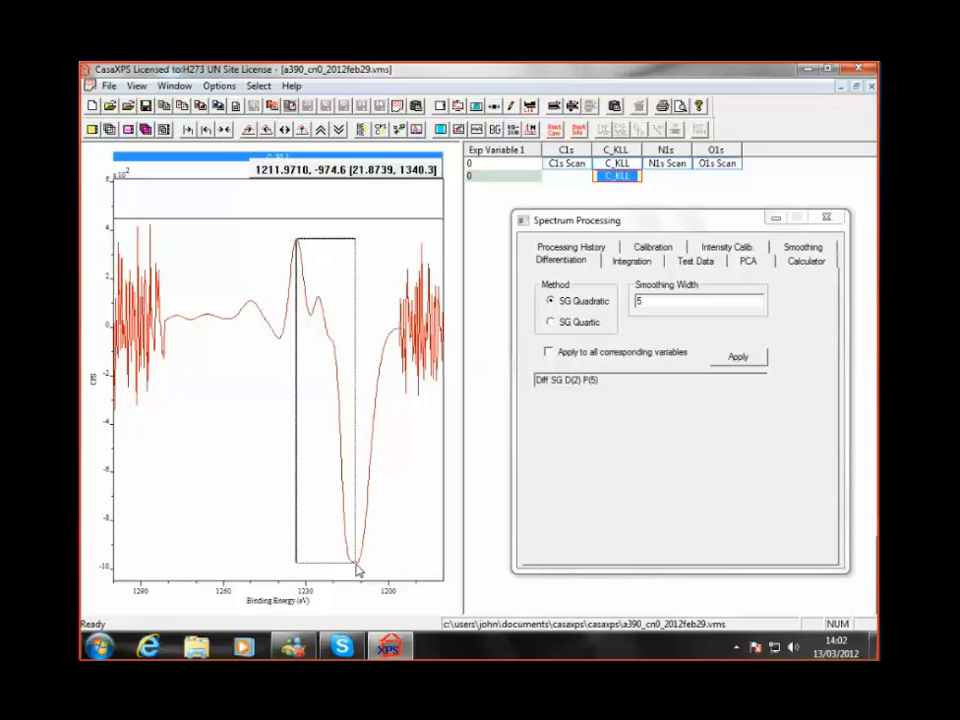
left_click_drag(358, 570, 360, 569)
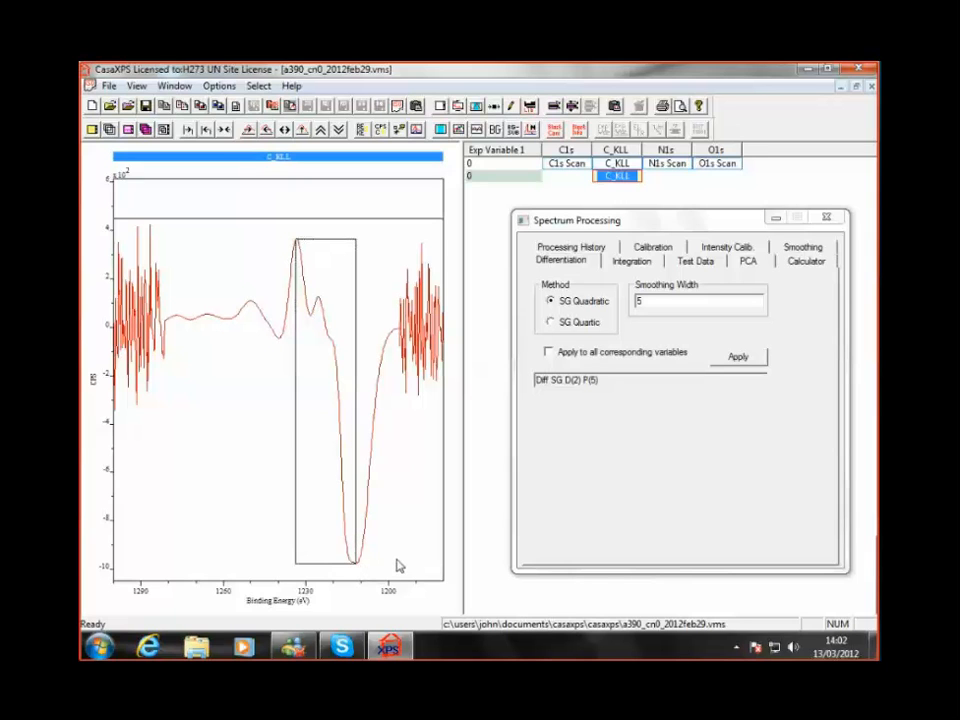